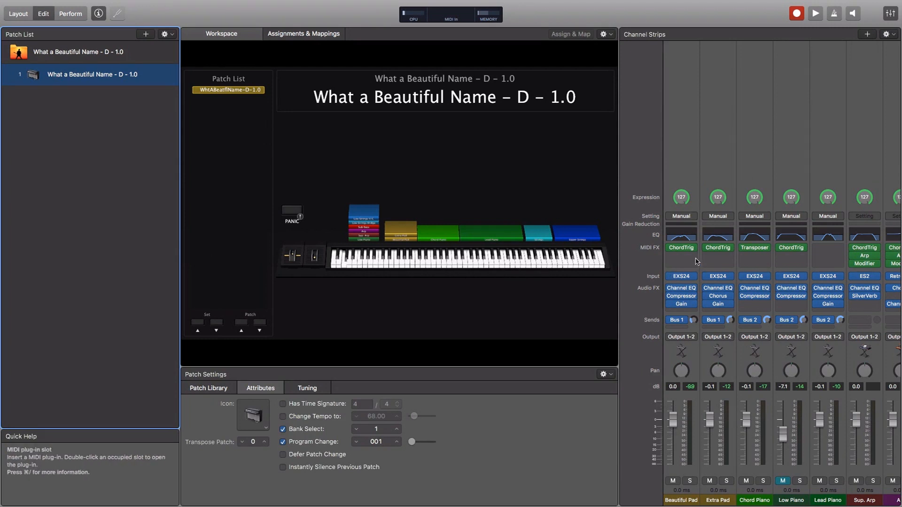
Step: Solo the Beautiful Pad channel strip and open its Chord Trigger plug-in
scroll(720, 256, "right", 3)
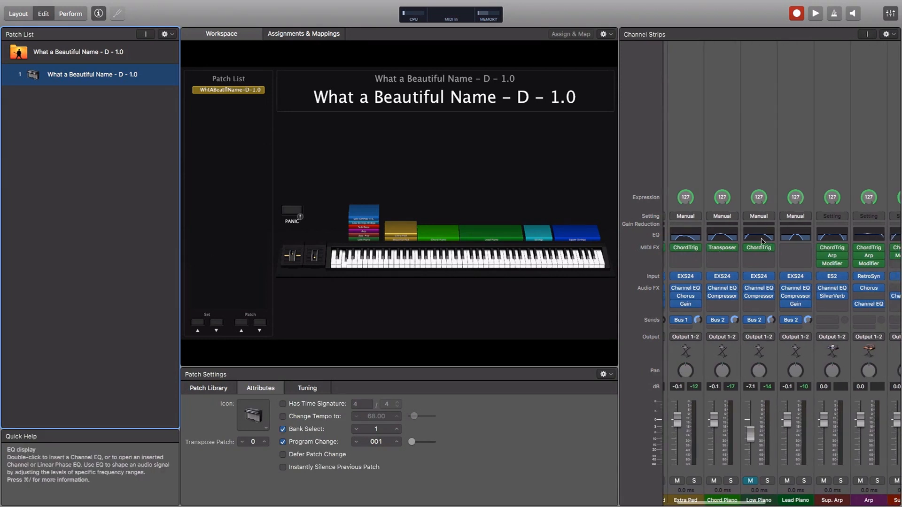
scroll(745, 249, "right", 3)
scroll(742, 227, "left", 5)
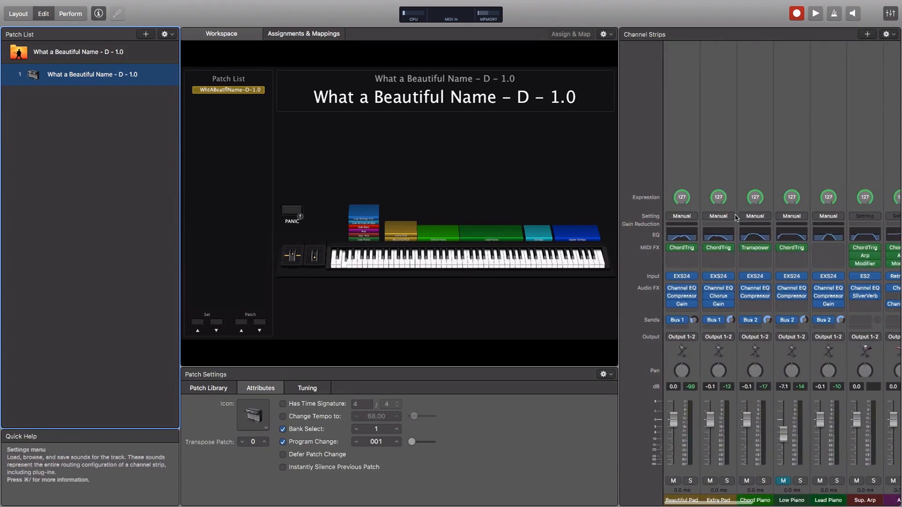
left_click(690, 135)
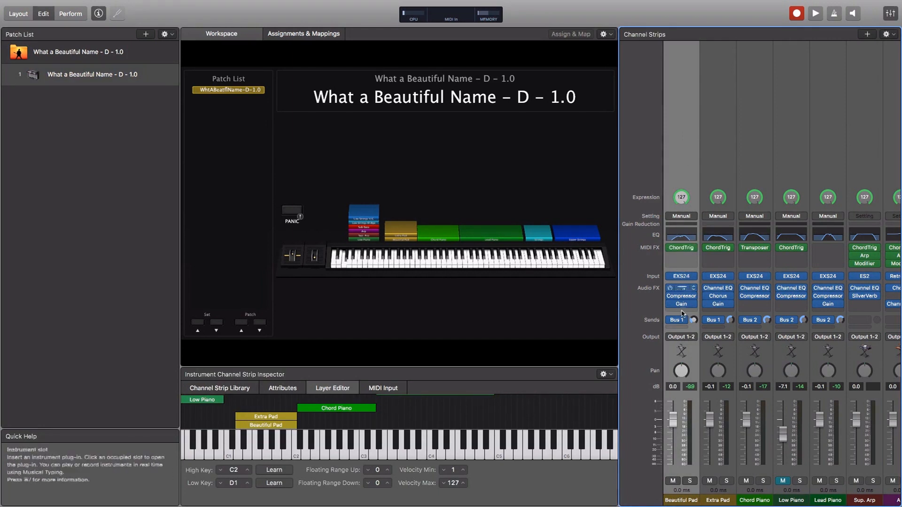
left_click(690, 481)
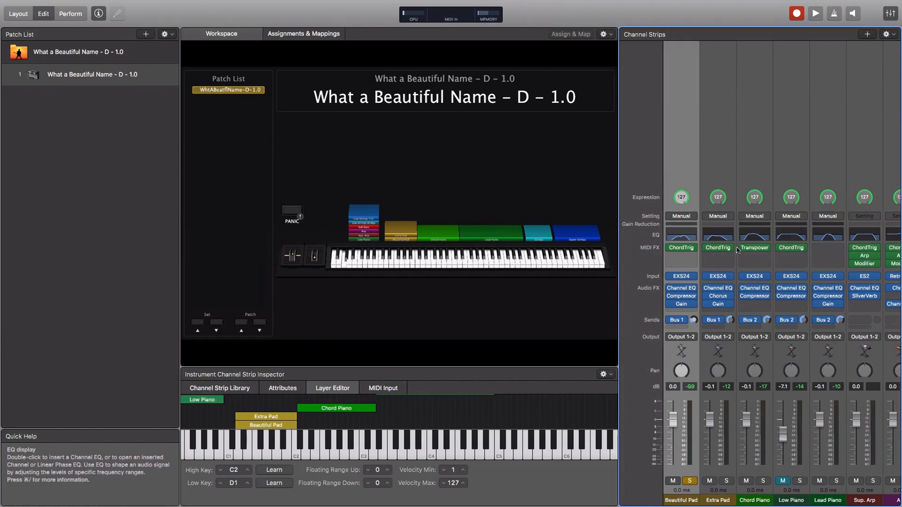
mouse_move(680, 249)
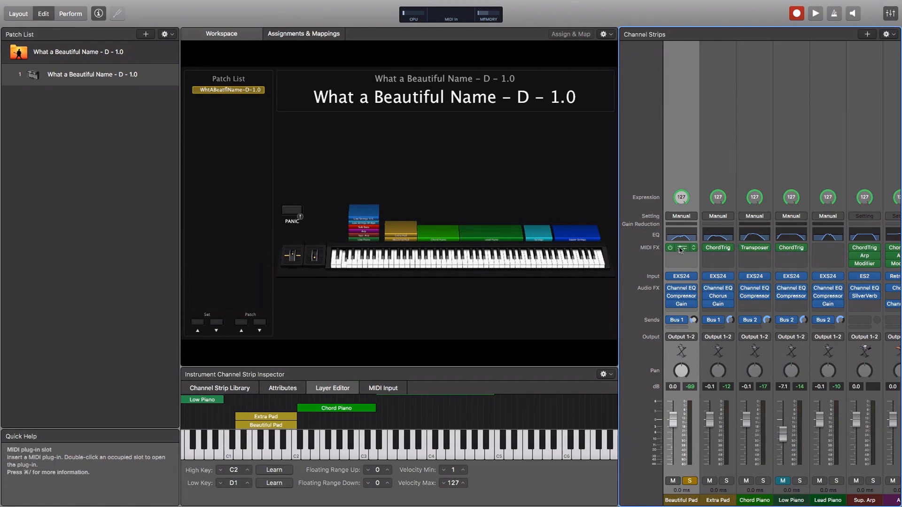
left_click(682, 249)
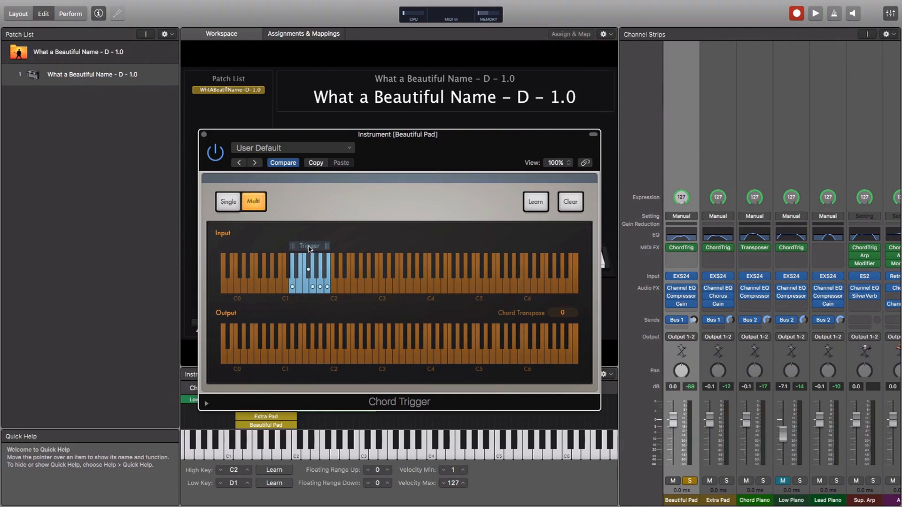
Step: Try shifting the Chord Trigger's input range up two semitones so it starts at E1, comparing it with the D1 position
left_click_drag(309, 250, 318, 250)
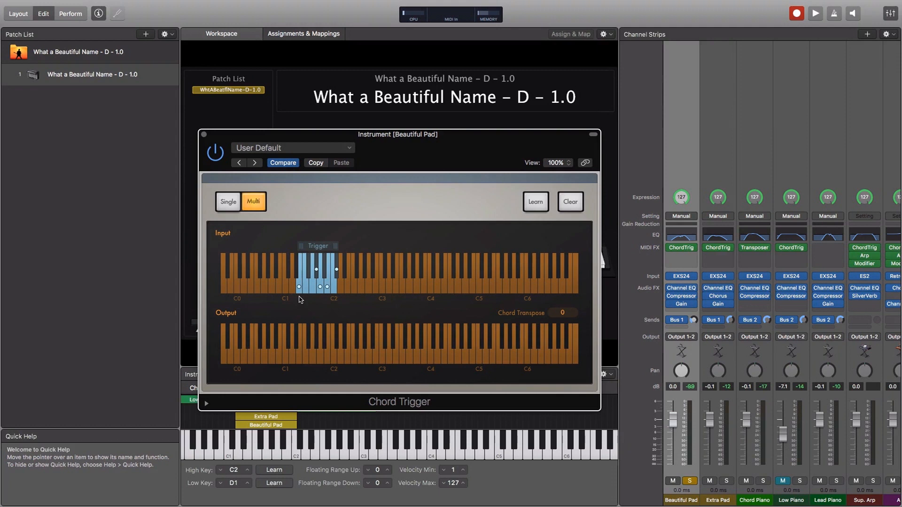
left_click(300, 288)
left_click(347, 357)
left_click(395, 357)
left_click(444, 357)
left_click(472, 358)
left_click(328, 288)
left_click_drag(319, 247, 311, 248)
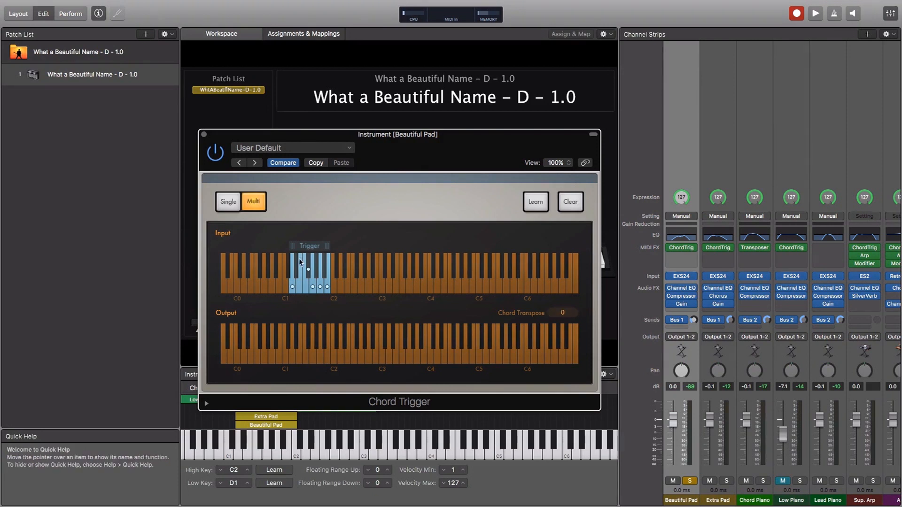
left_click_drag(303, 248, 311, 248)
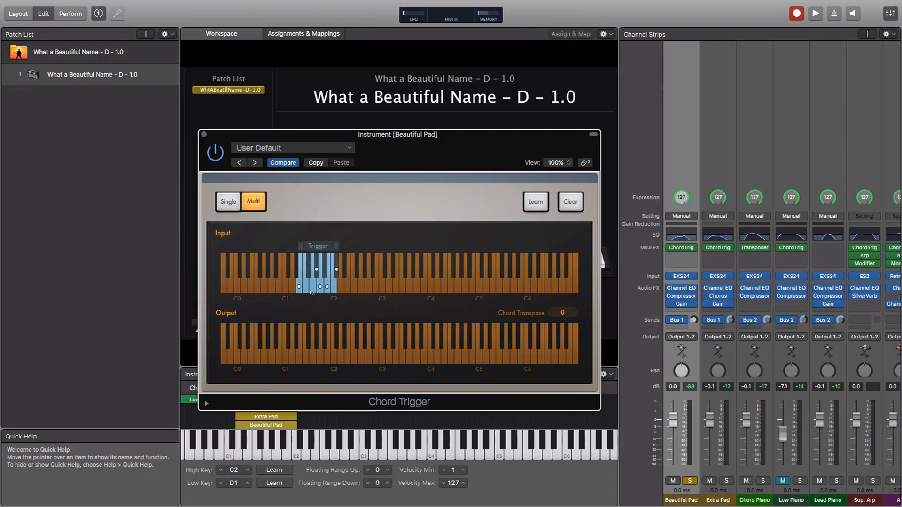
Step: Shift the Beautiful Pad layer's key range up two semitones to E1–D2
left_click_drag(406, 152, 223, 35)
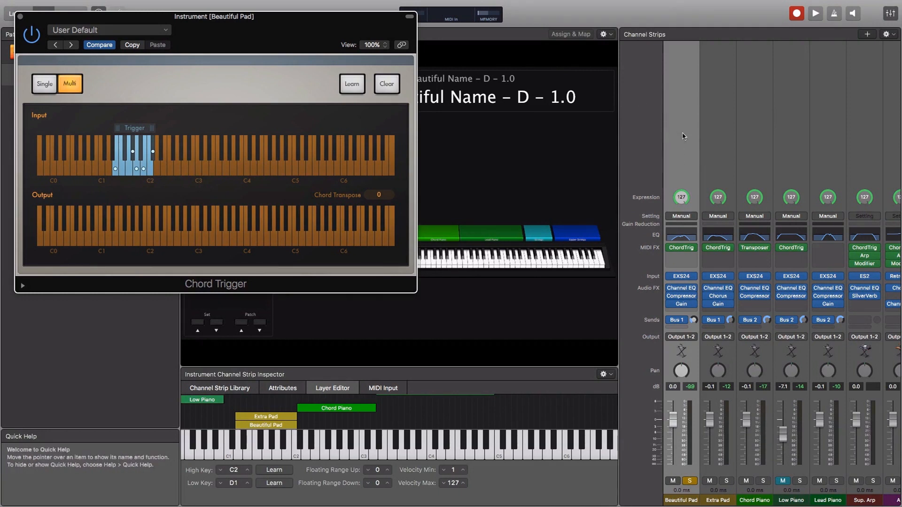
left_click(687, 180)
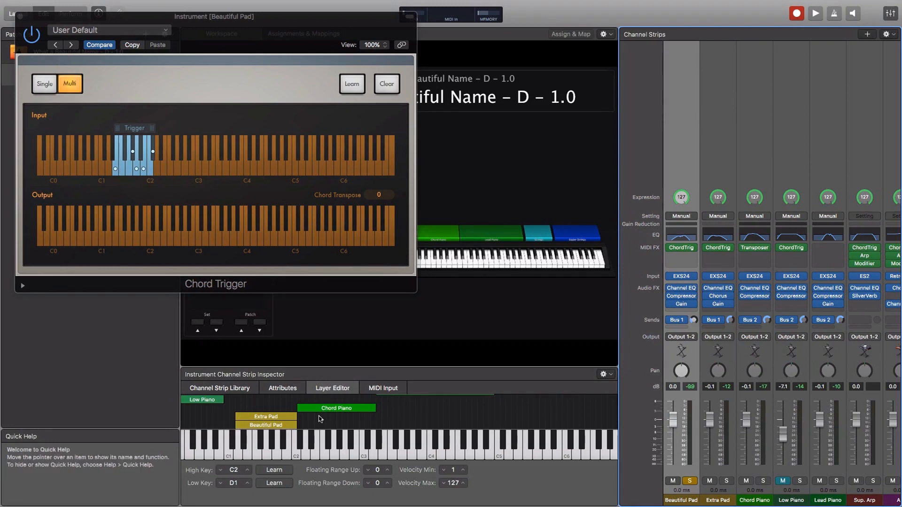
scroll(301, 425, "left", 3)
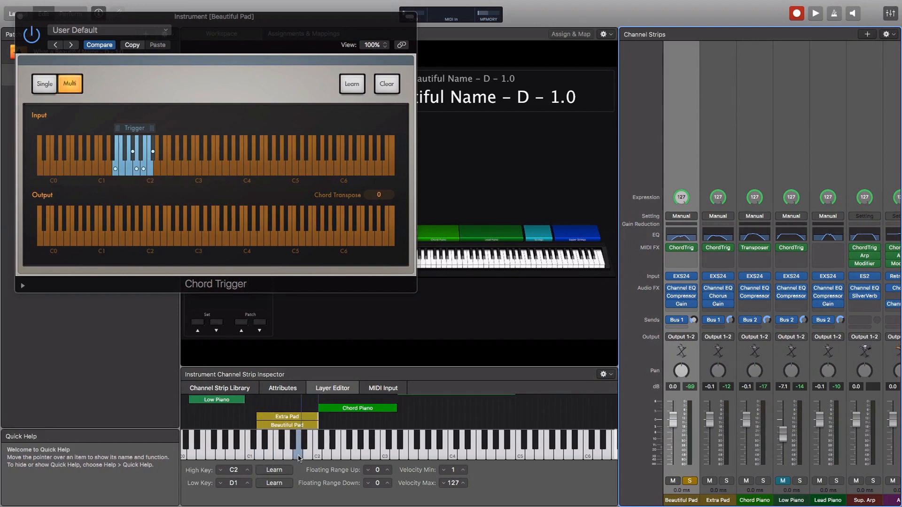
left_click(117, 175)
left_click_drag(269, 428, 282, 426)
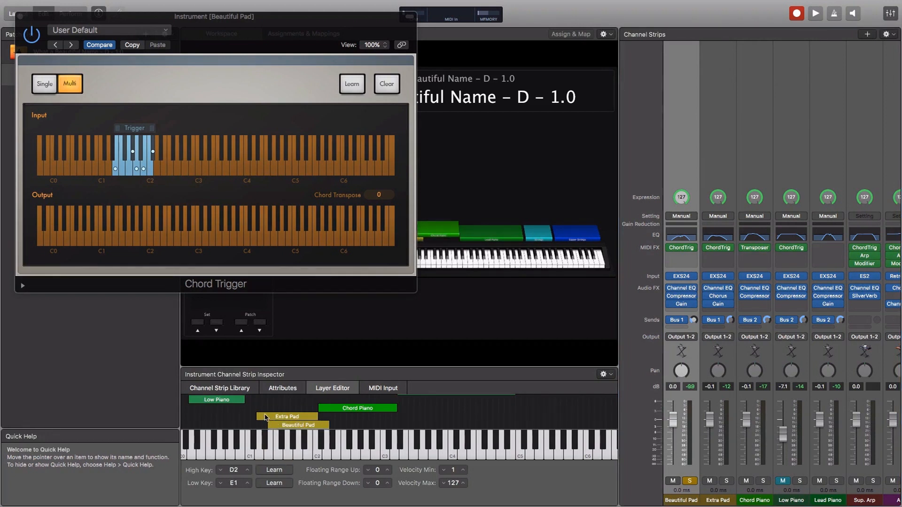
Step: Shift the Extra Pad layer's key range to E1–D2 and the Chord Piano layer's range to D#2–E3
left_click(277, 416)
scroll(277, 417, "up", 2)
scroll(276, 417, "left", 2)
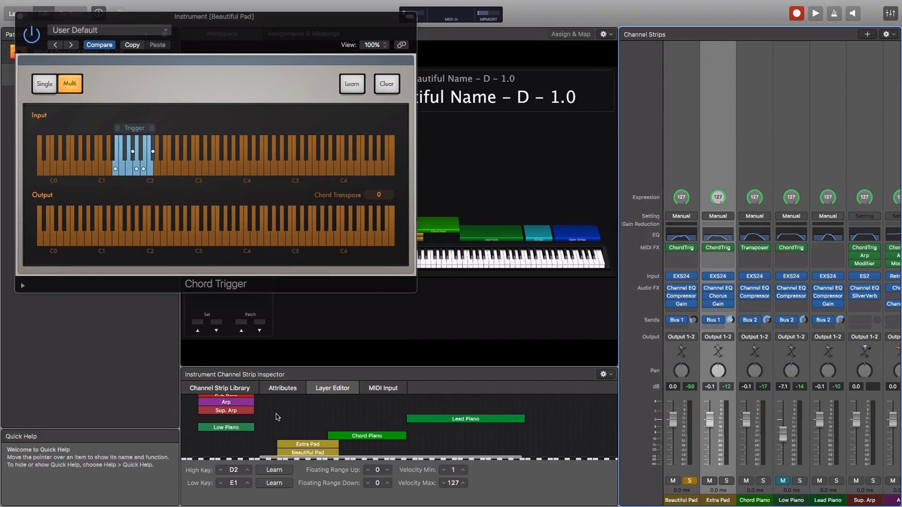
scroll(329, 426, "down", 3)
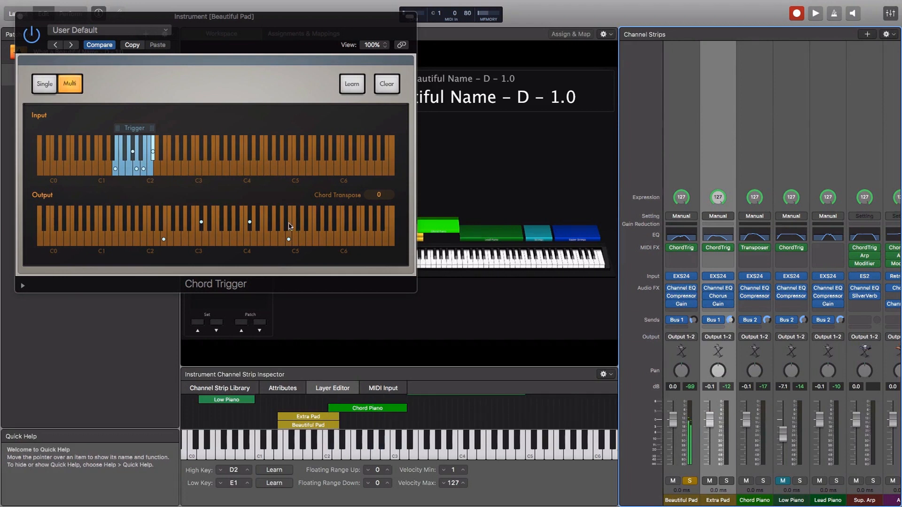
left_click(333, 436)
left_click_drag(349, 409, 360, 410)
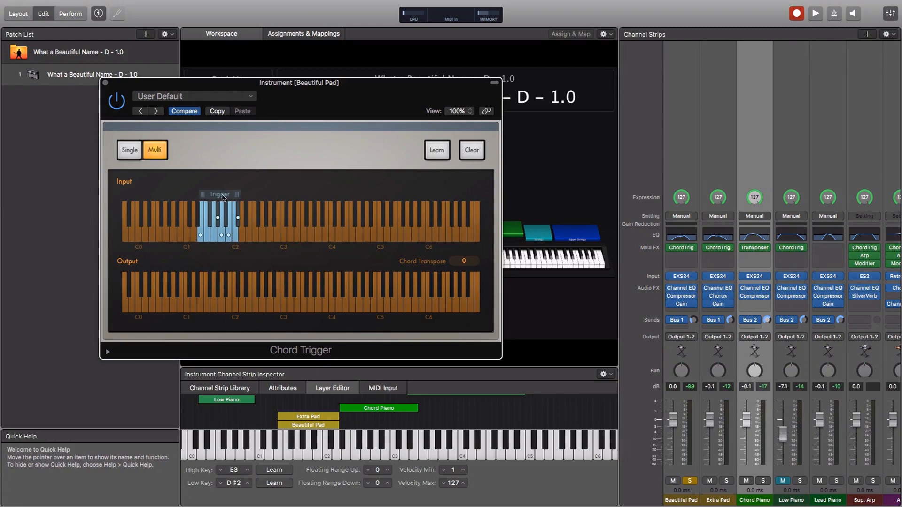
Step: Try Beautiful Pad's Chord Trigger input range at several higher and lower positions, leaving it starting at D1
left_click_drag(221, 197, 241, 196)
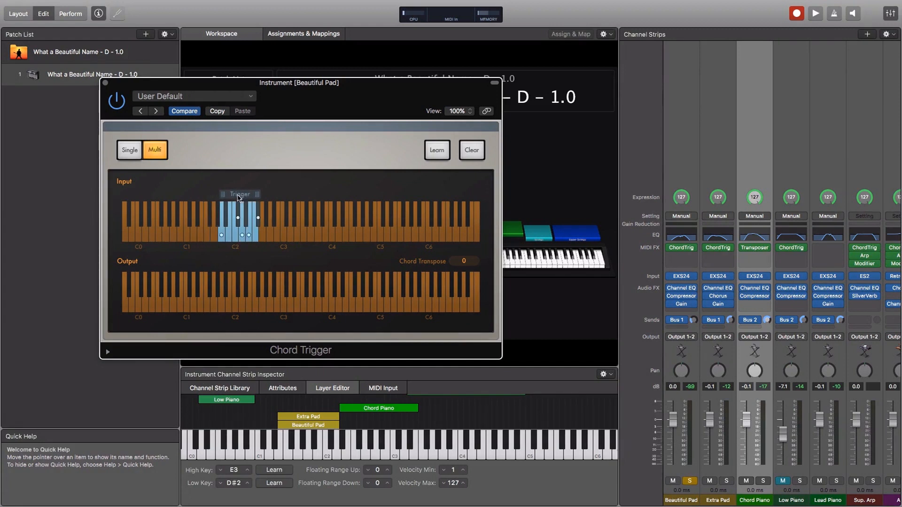
left_click_drag(228, 207, 201, 207)
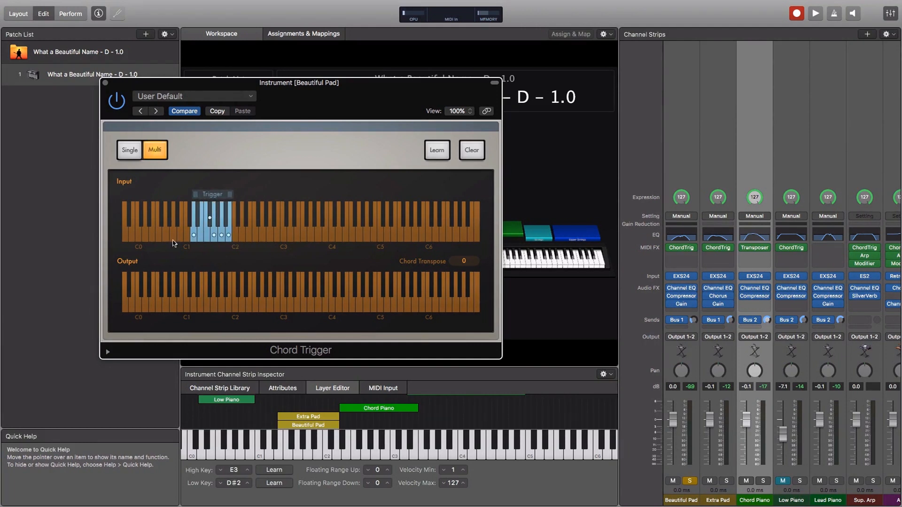
mouse_move(209, 194)
left_mouse_down()
mouse_move(187, 198)
mouse_move(208, 196)
left_mouse_up()
left_click_drag(210, 198, 239, 198)
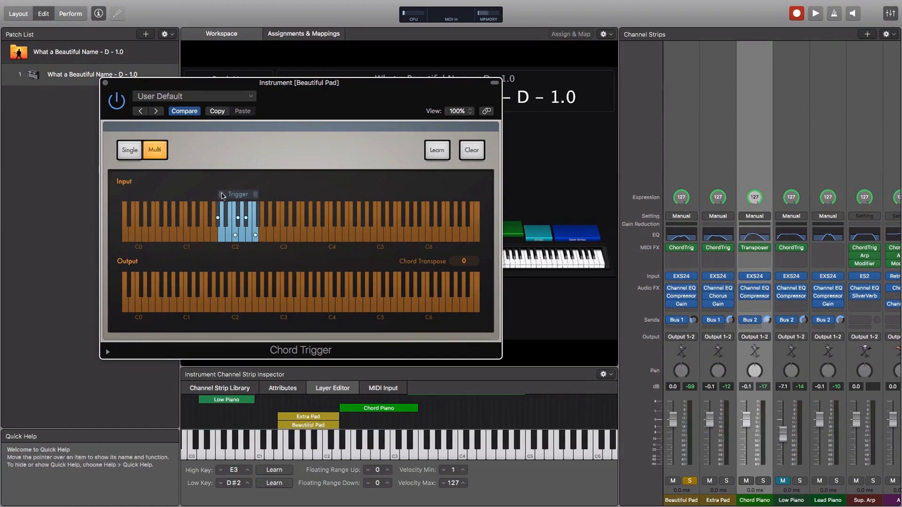
left_click_drag(231, 195, 183, 195)
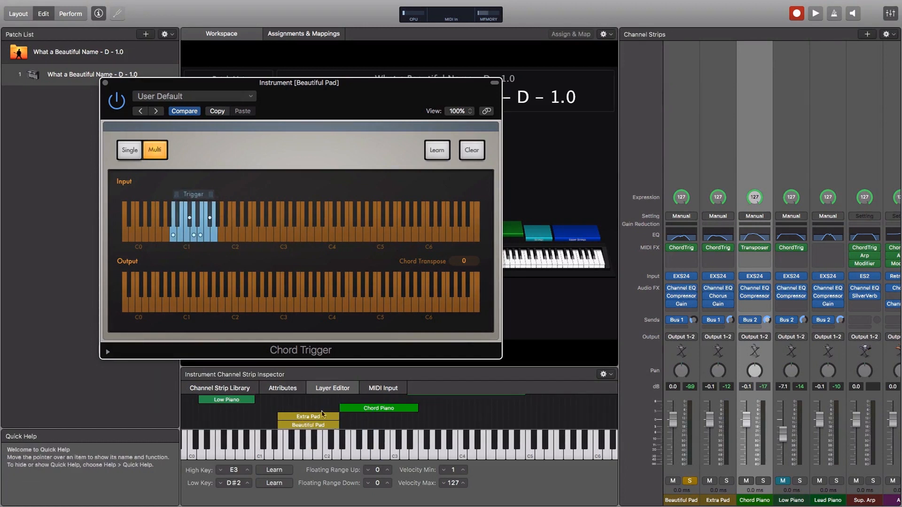
left_click_drag(193, 194, 211, 195)
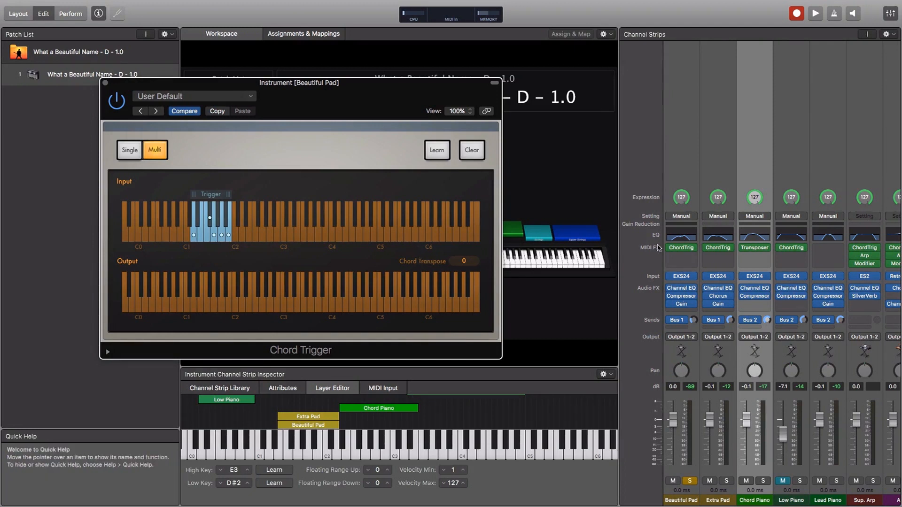
Step: Raise the high-cut frequency in Beautiful Pad's Channel EQ to about 1280 Hz, fine-tune its low cut, and close both plug-in windows
left_click(681, 139)
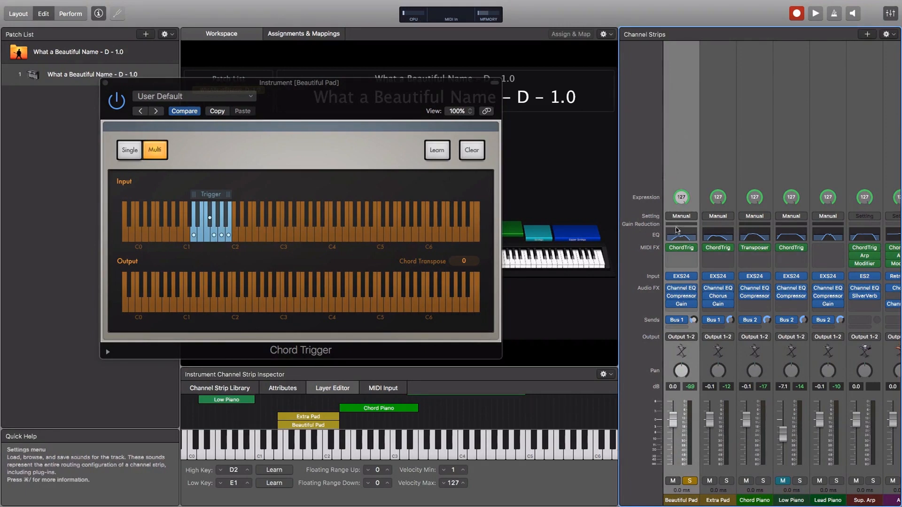
double_click(683, 240)
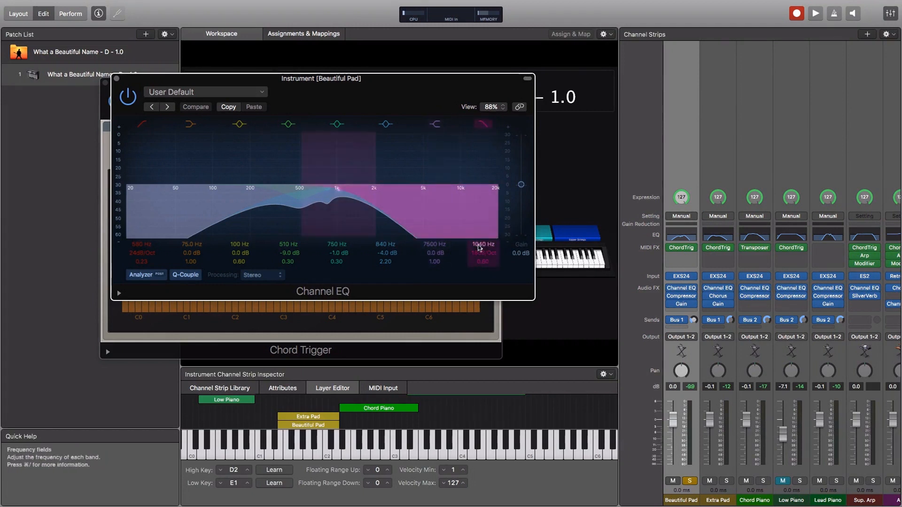
left_click_drag(486, 247, 486, 240)
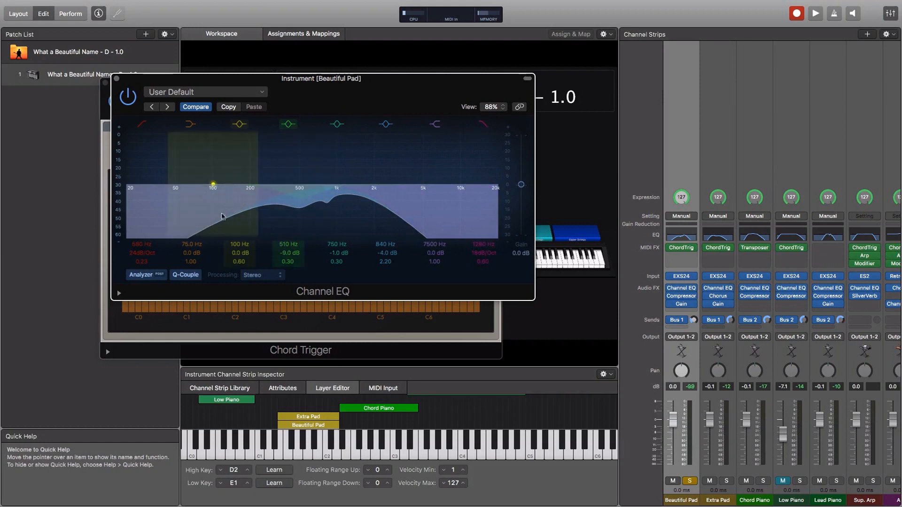
mouse_move(138, 246)
left_mouse_down()
mouse_move(138, 237)
mouse_move(136, 247)
left_mouse_up()
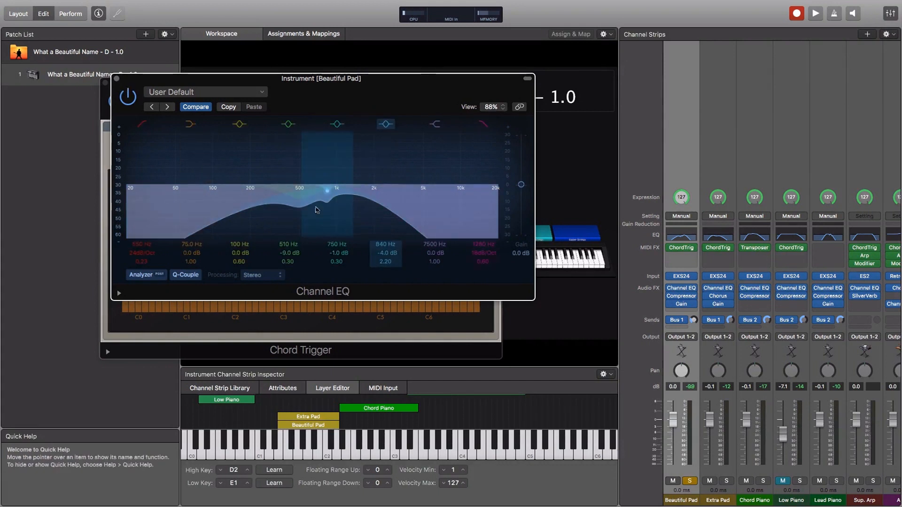
left_click(117, 79)
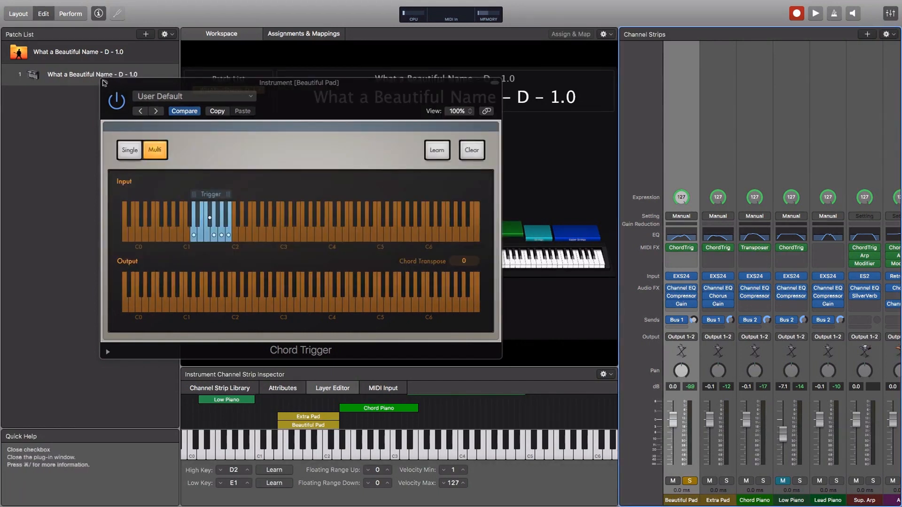
left_click(104, 83)
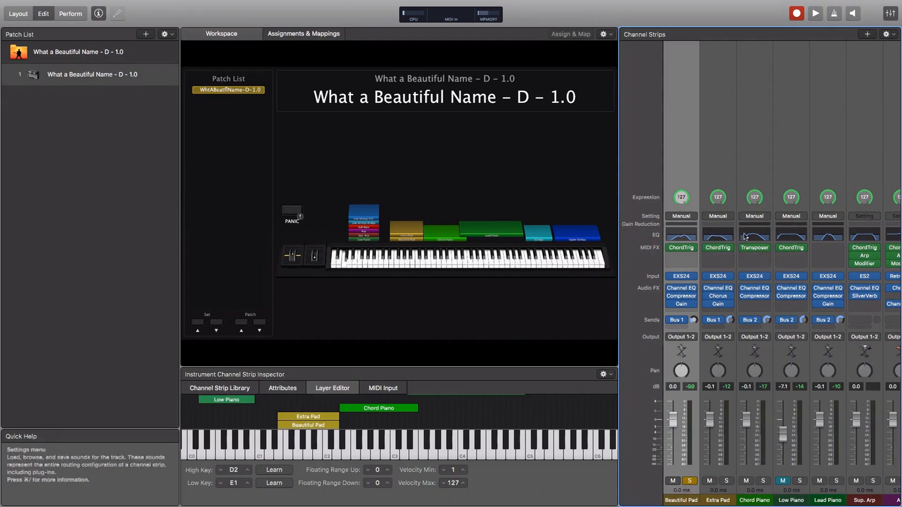
Step: Insert a Transposer MIDI effect on the Lead Piano channel strip and set its transposition to 2 semitones
left_click(832, 155)
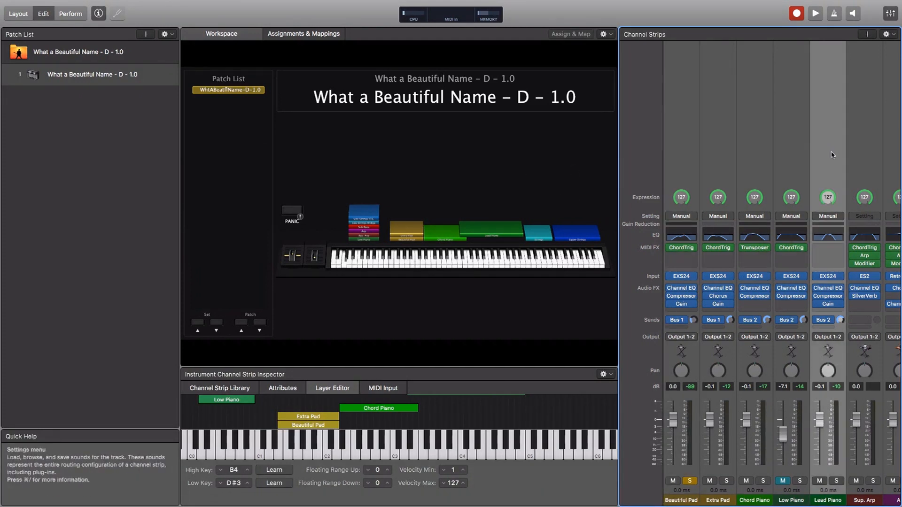
left_click(689, 135)
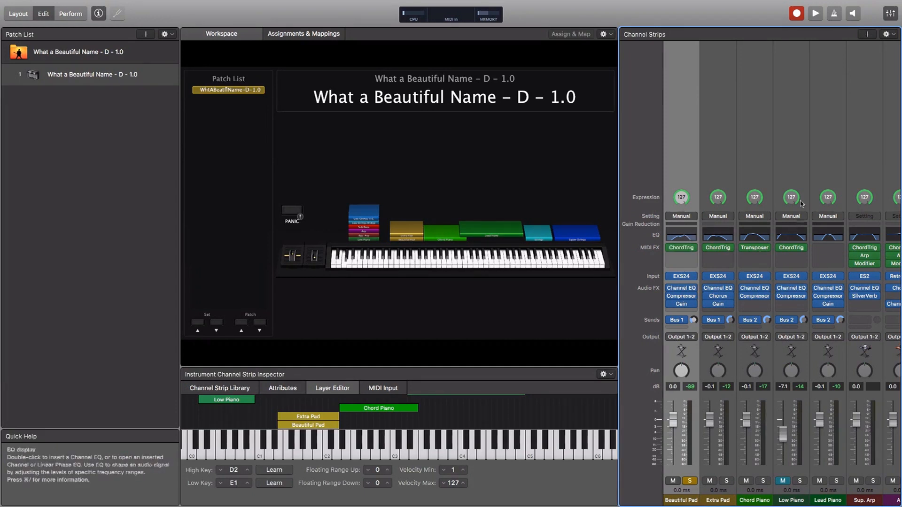
left_click(828, 144)
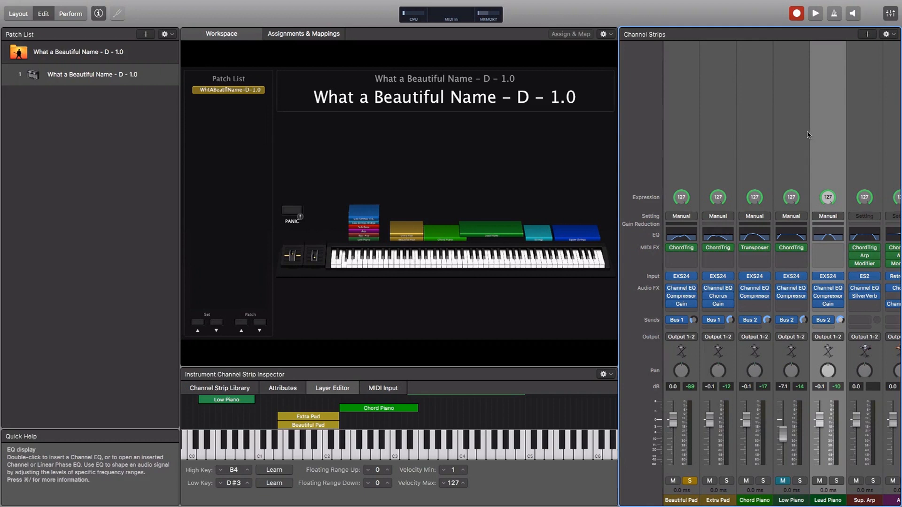
left_click(841, 251)
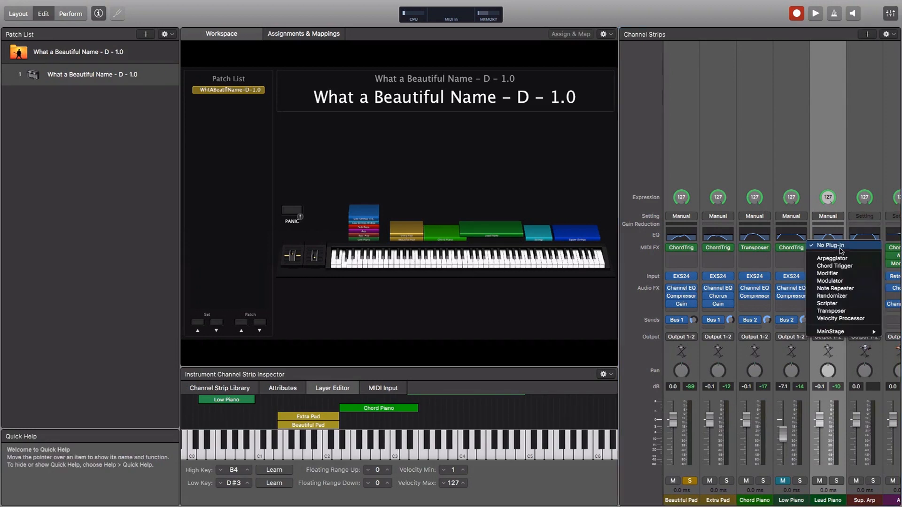
left_click(840, 312)
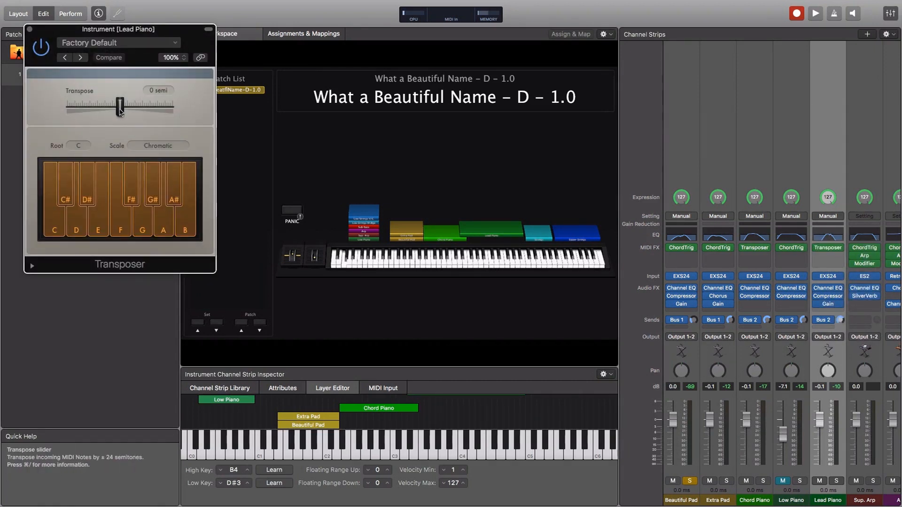
left_click_drag(120, 111, 124, 110)
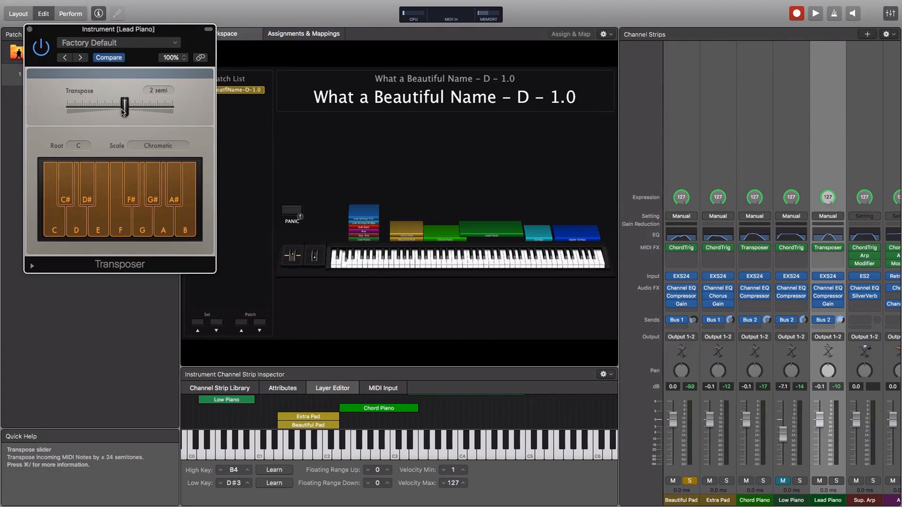
left_click(29, 30)
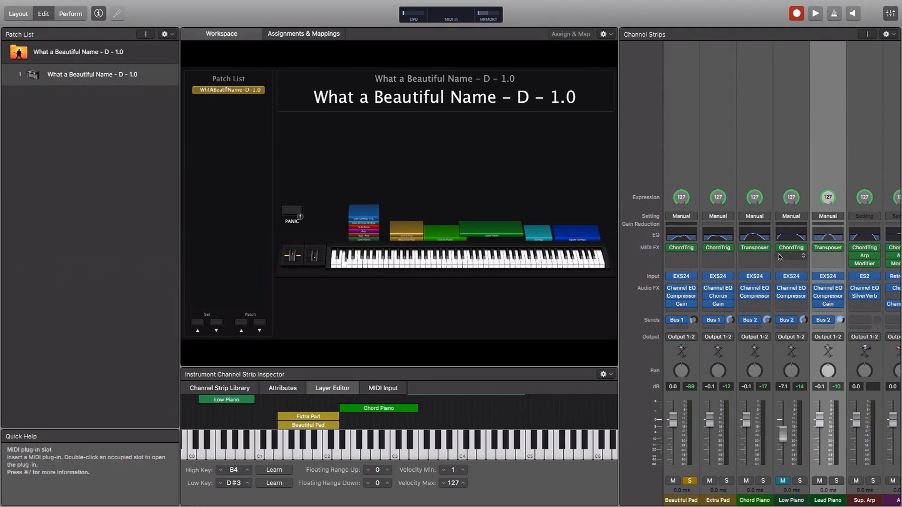
scroll(831, 258, "right", 5)
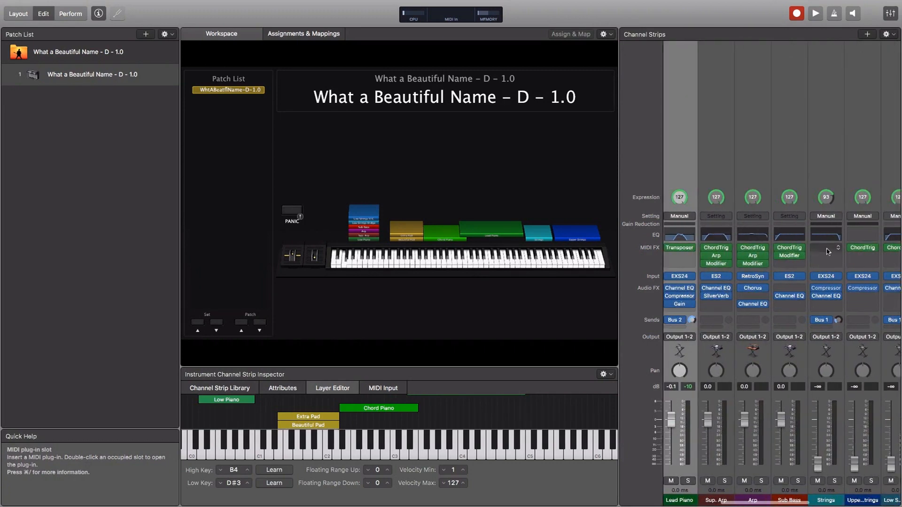
Step: Remove the Transposer MIDI effect from the Lead Piano channel strip
mouse_move(800, 258)
scroll(801, 258, "left", 3)
scroll(780, 254, "left", 3)
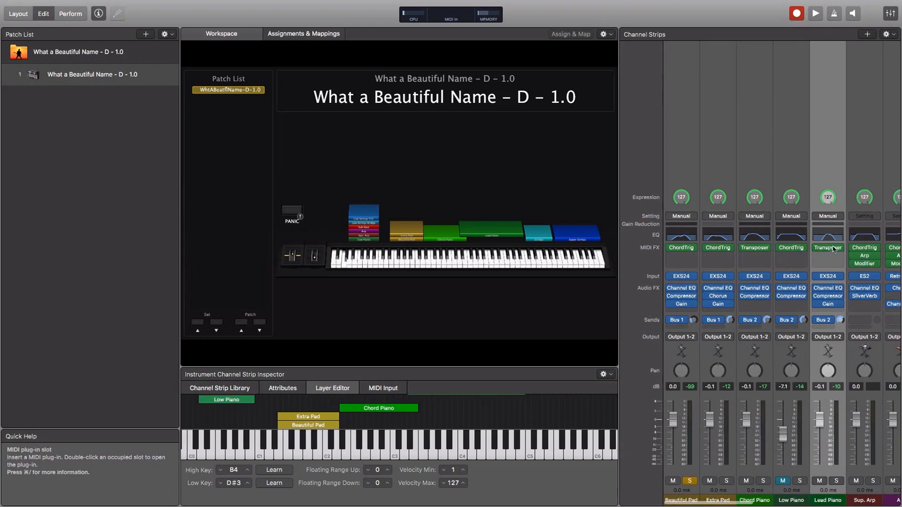
left_click(836, 248)
left_click(836, 179)
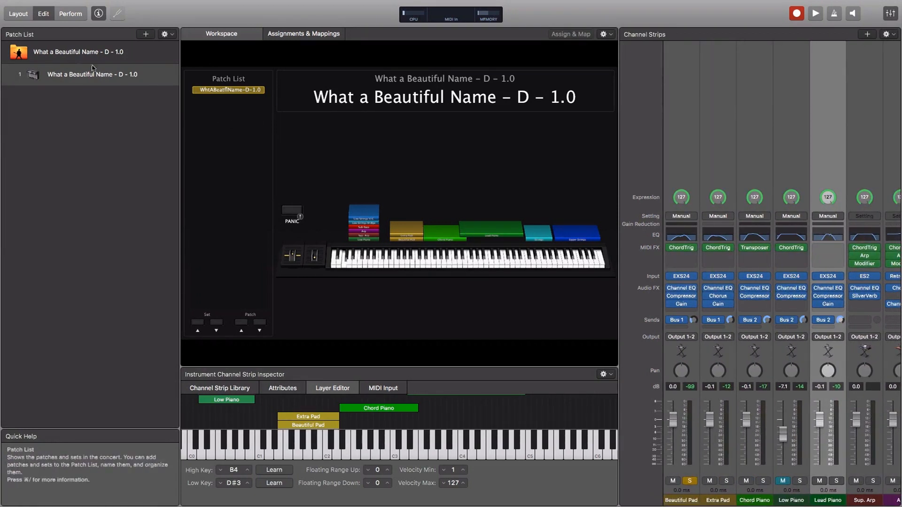
Step: Set the transposition of the whole "What a Beautiful Name - D - 1.0" patch to 2 semitones
left_click(61, 79)
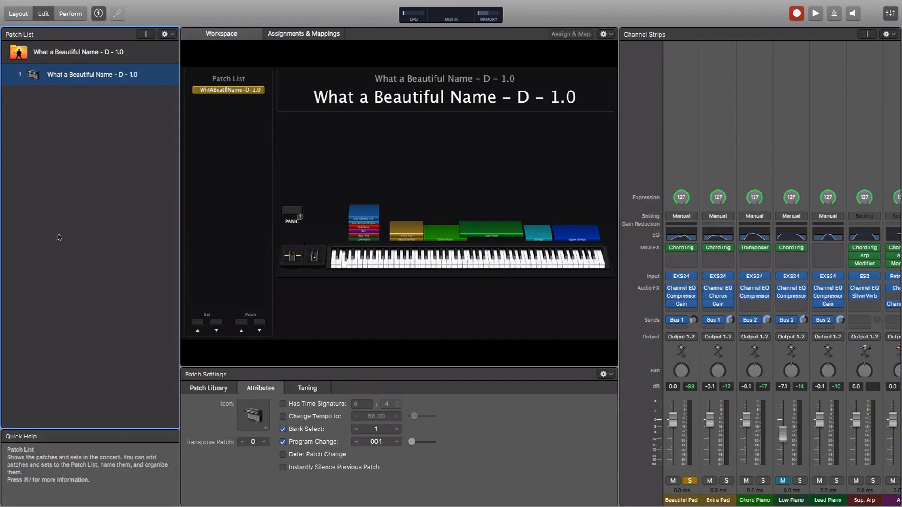
left_click(265, 444)
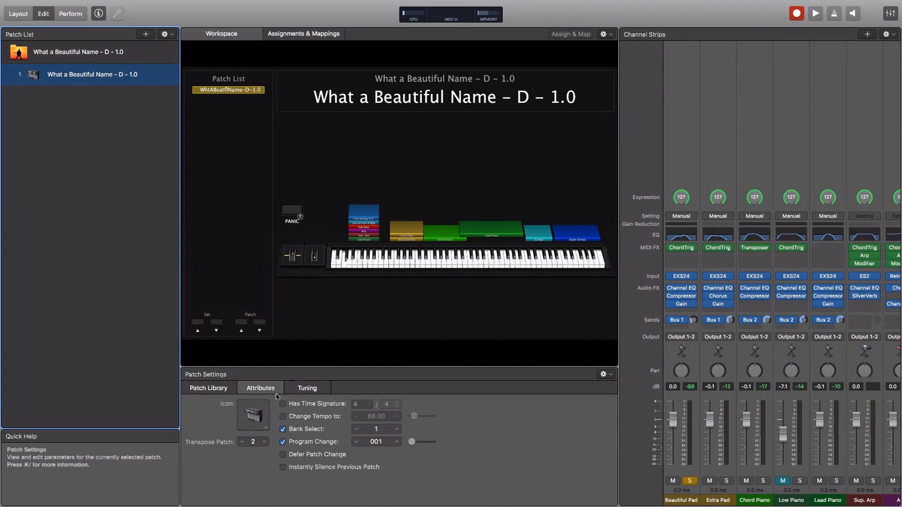
scroll(740, 271, "right", 3)
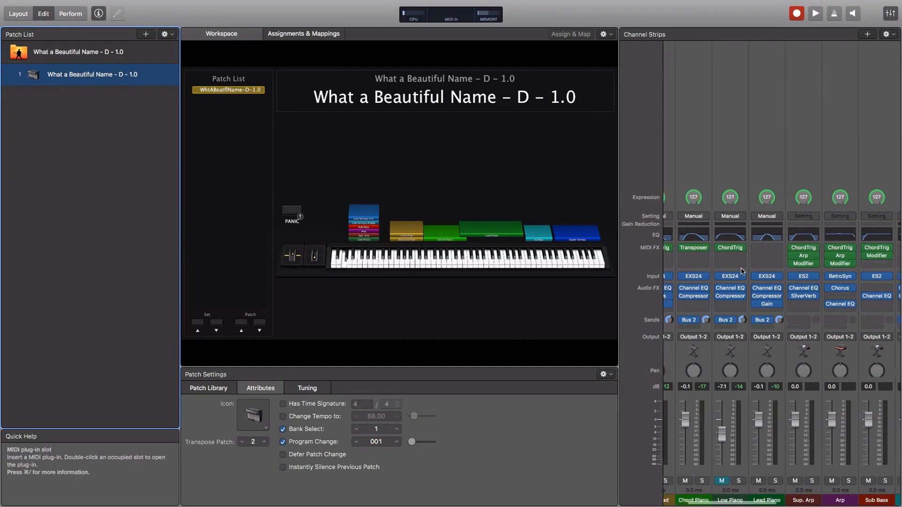
scroll(701, 273, "left", 3)
Step: Shift the Beautiful Pad and Extra Pad layers' key ranges to D1–C2 and the Chord Piano layer's range to C#2–D3
left_click(691, 174)
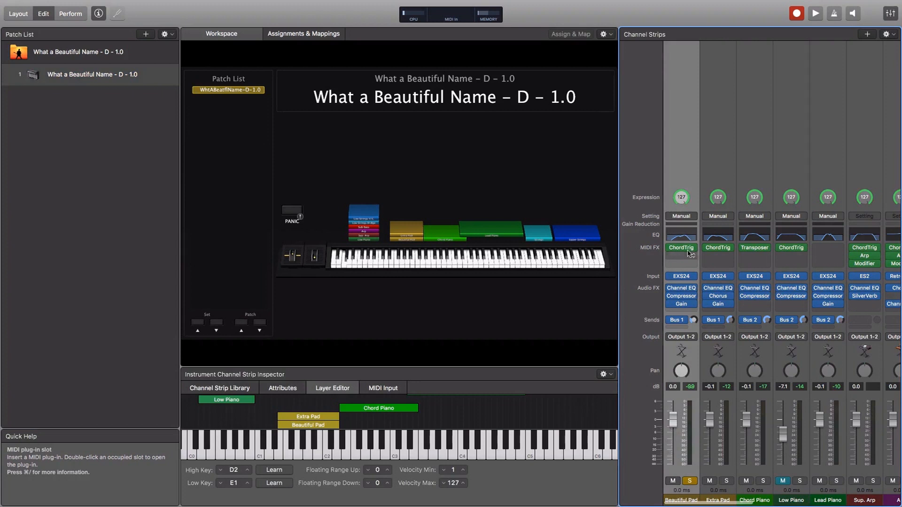
double_click(682, 248)
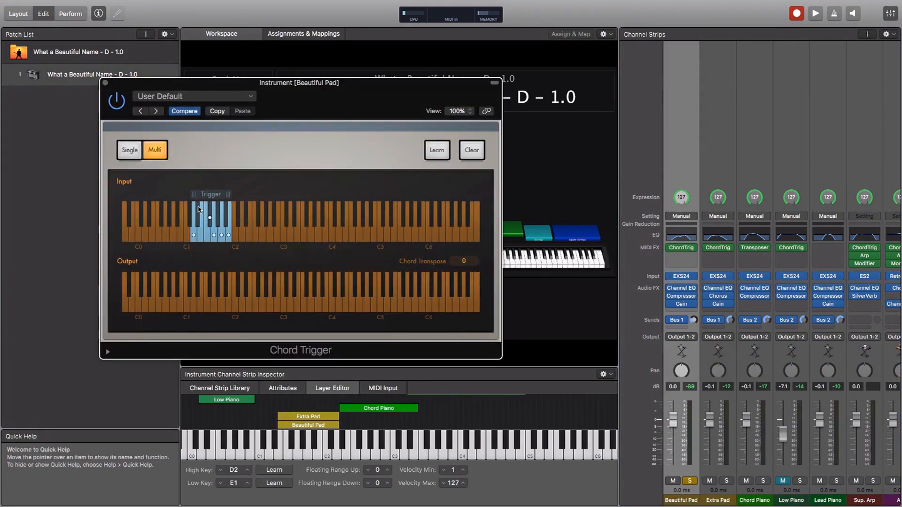
left_click(289, 426)
mouse_move(291, 426)
left_mouse_down()
mouse_move(281, 426)
mouse_move(286, 418)
left_mouse_up()
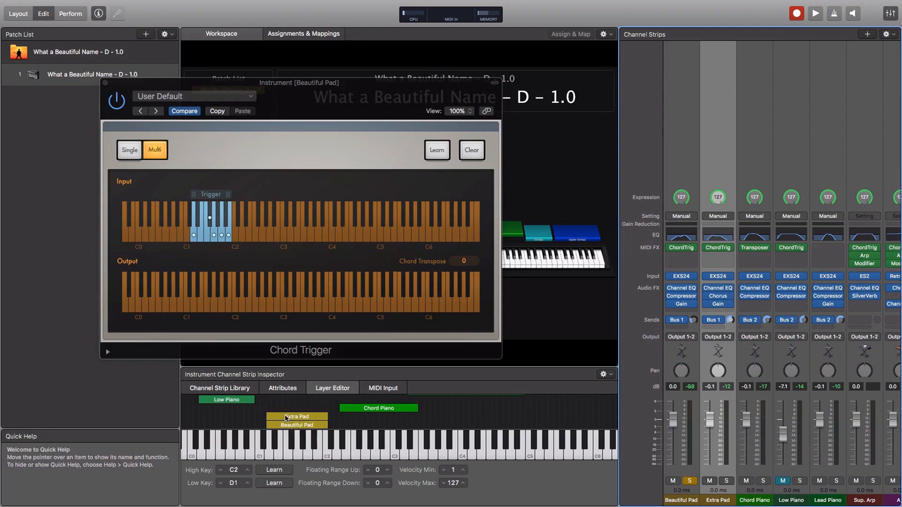
left_click_drag(376, 408, 365, 408)
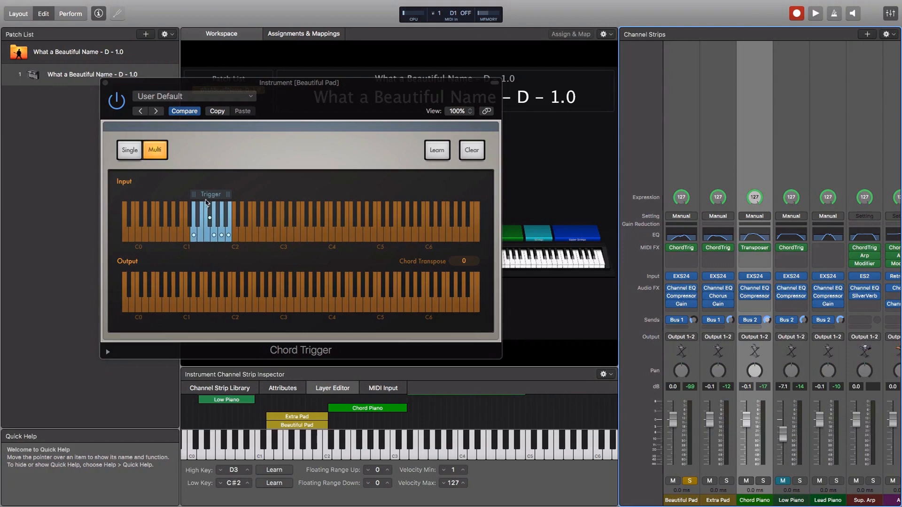
Step: Try Beautiful Pad's Chord Trigger input range starting at E1, return it to D1, and close the plug-in window
left_click_drag(209, 195, 216, 197)
left_click(204, 239)
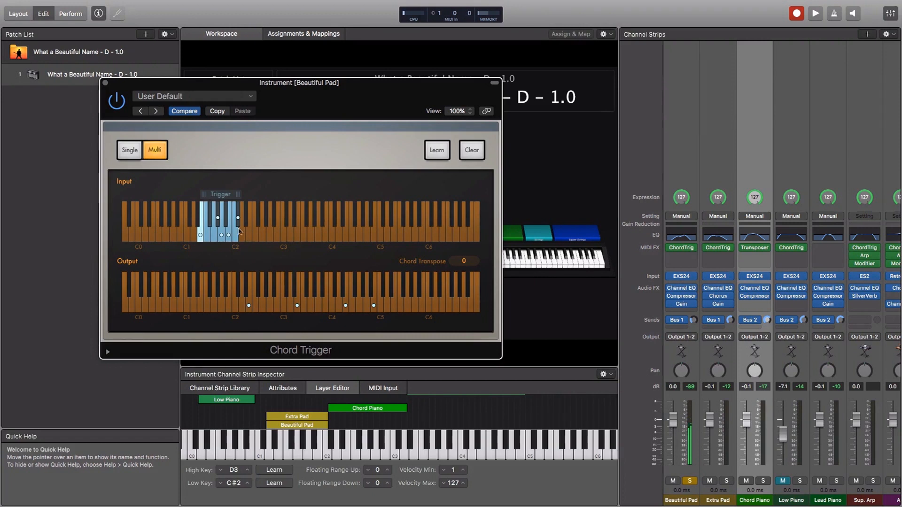
left_click_drag(220, 198, 212, 198)
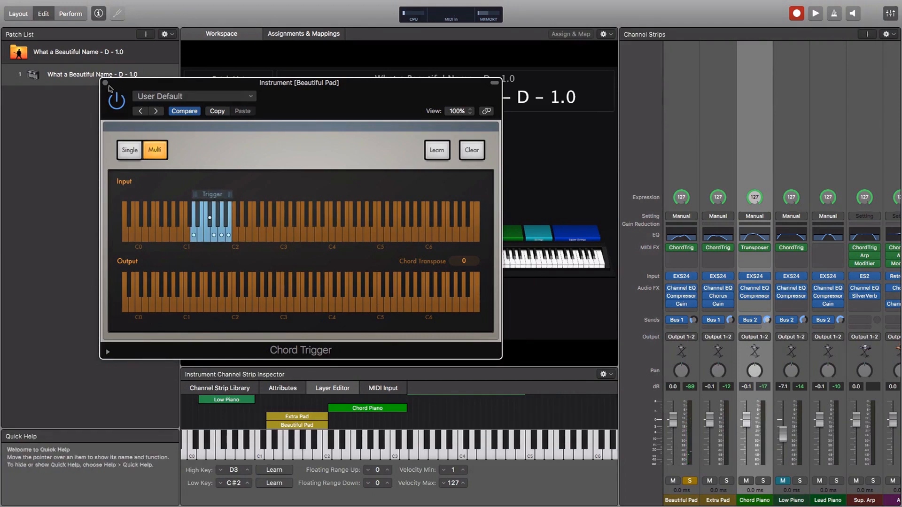
left_click(106, 83)
Step: Reset the patch transposition to 0 and move Beautiful Pad's Chord Trigger input range to start at D1
left_click(122, 78)
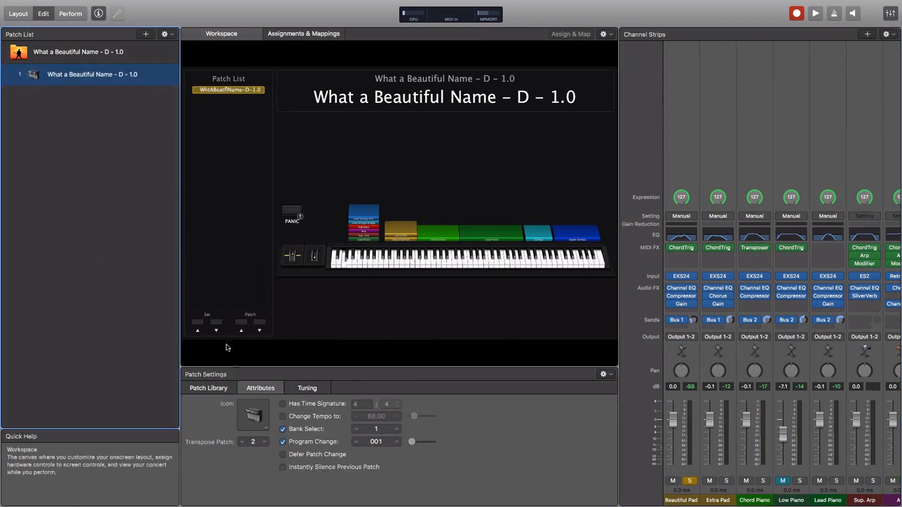
left_click(242, 443)
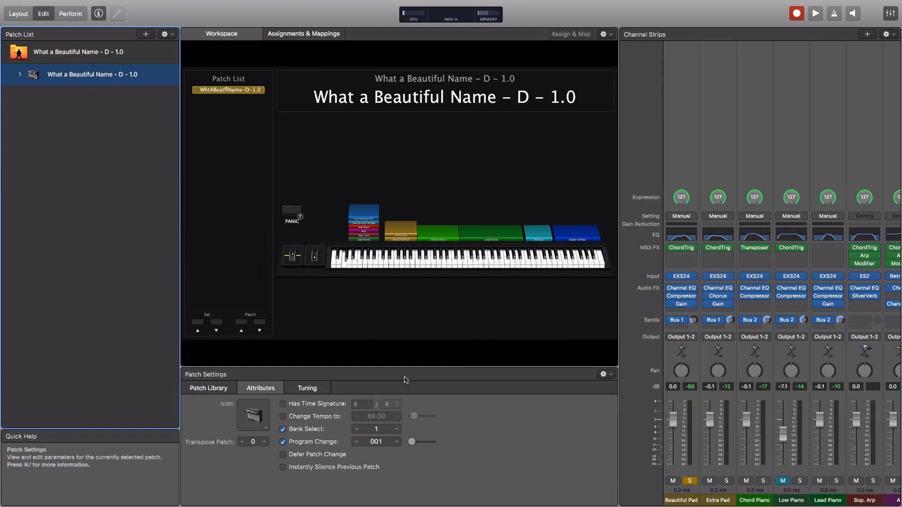
double_click(682, 248)
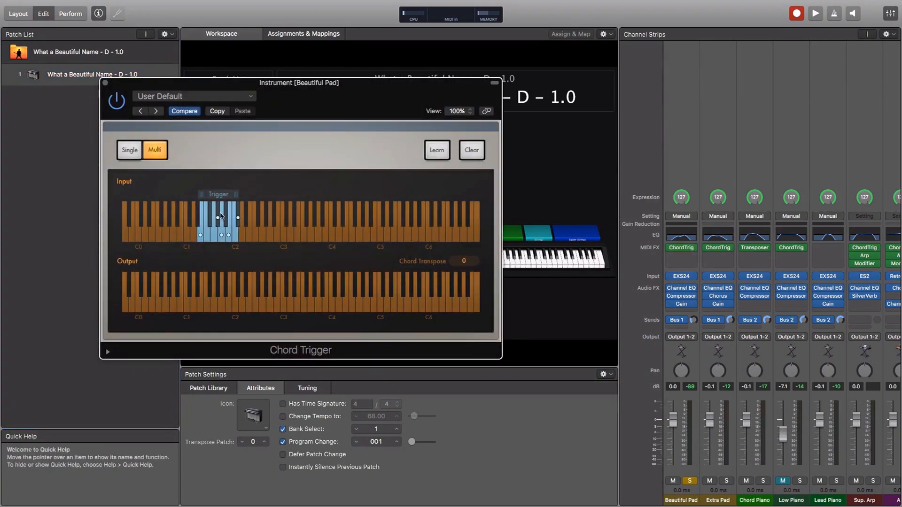
left_click_drag(220, 195, 210, 195)
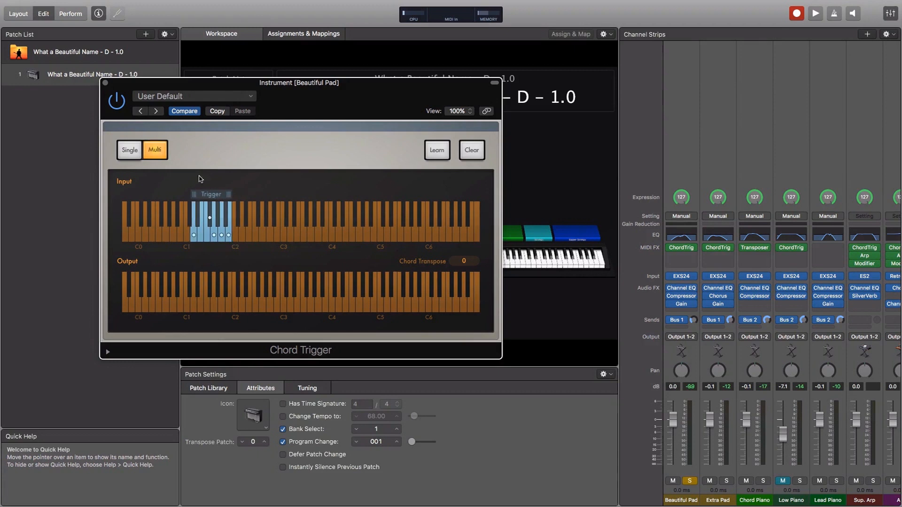
left_click(105, 82)
Step: Examine the MIDI effect slots across the channel strips and the key ranges of the patch's layers
left_click(829, 251)
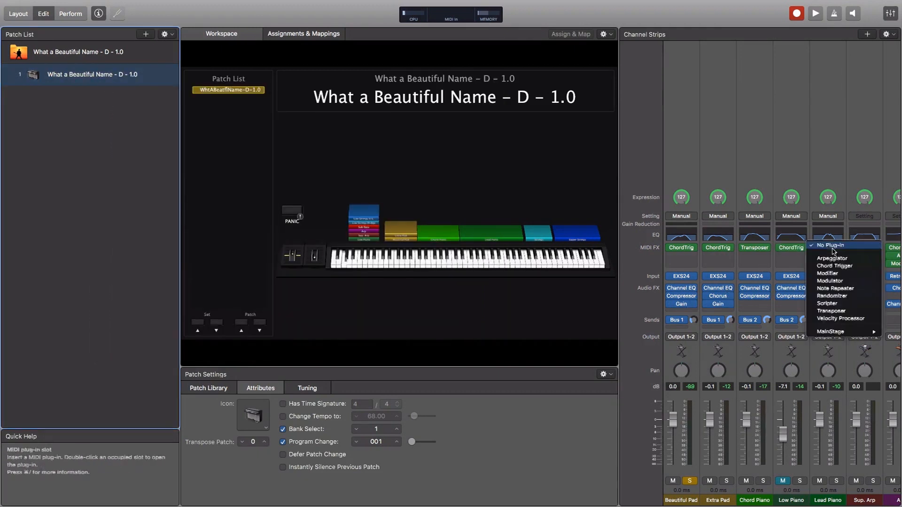
left_click(846, 140)
scroll(820, 216, "right", 2)
scroll(821, 216, "right", 5)
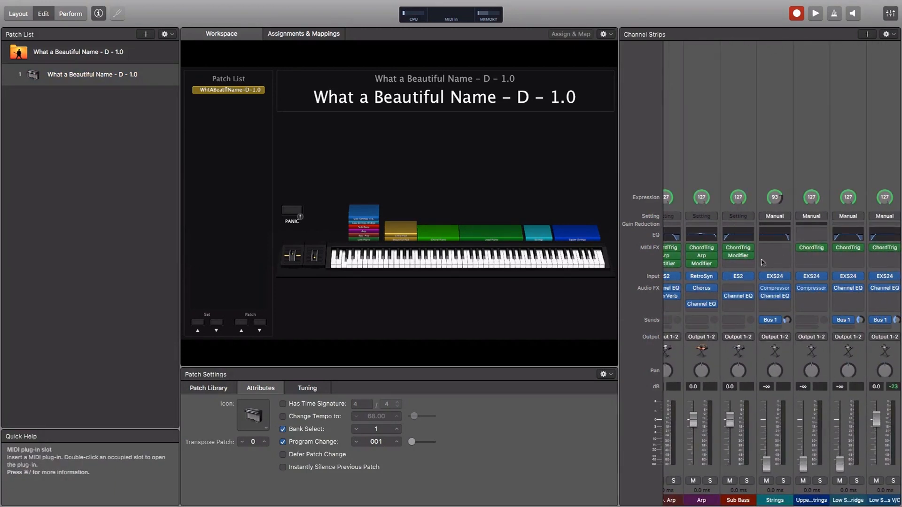
scroll(764, 261, "right", 2)
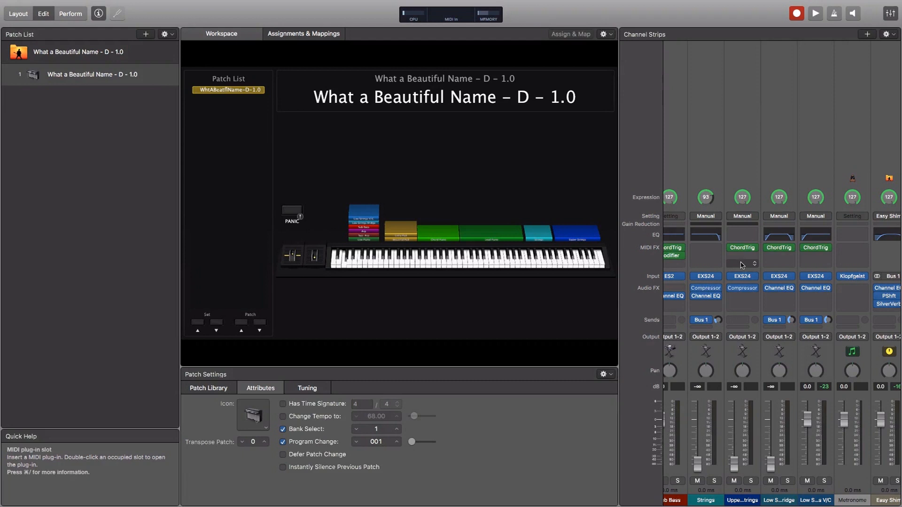
scroll(731, 266, "left", 8)
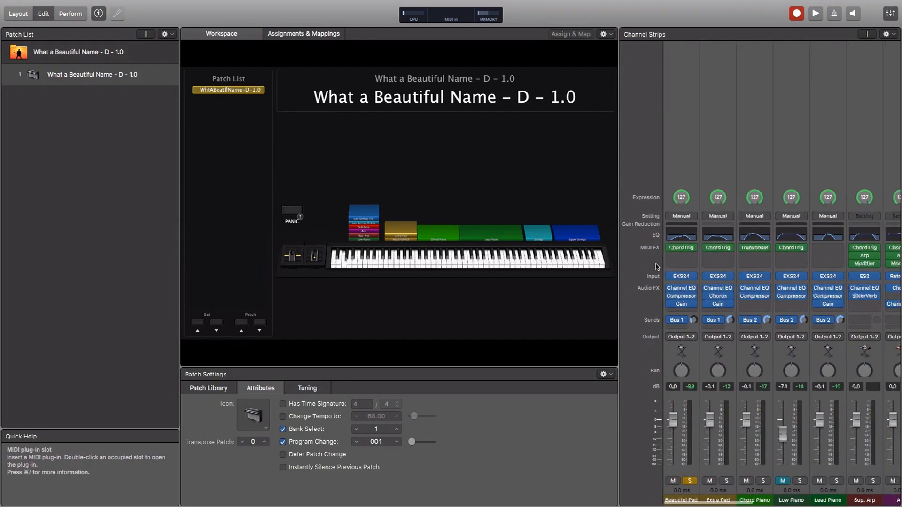
left_click(689, 168)
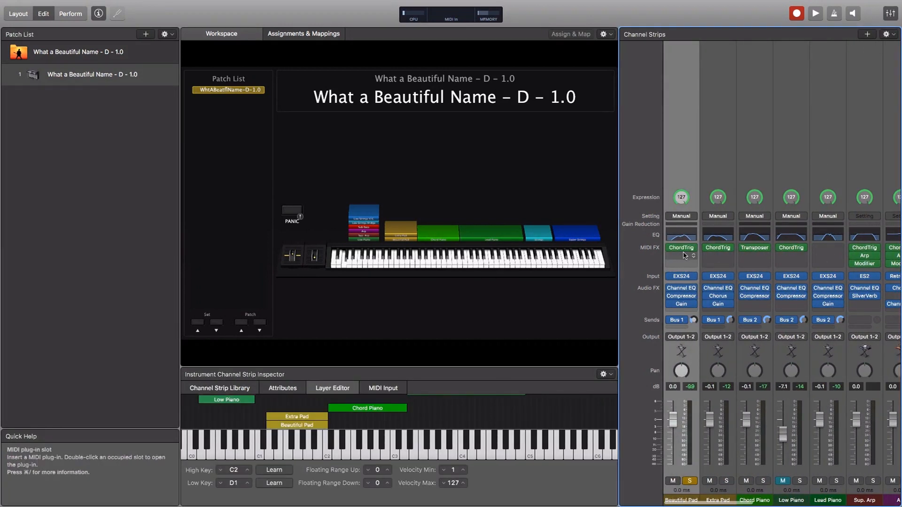
left_click(712, 185)
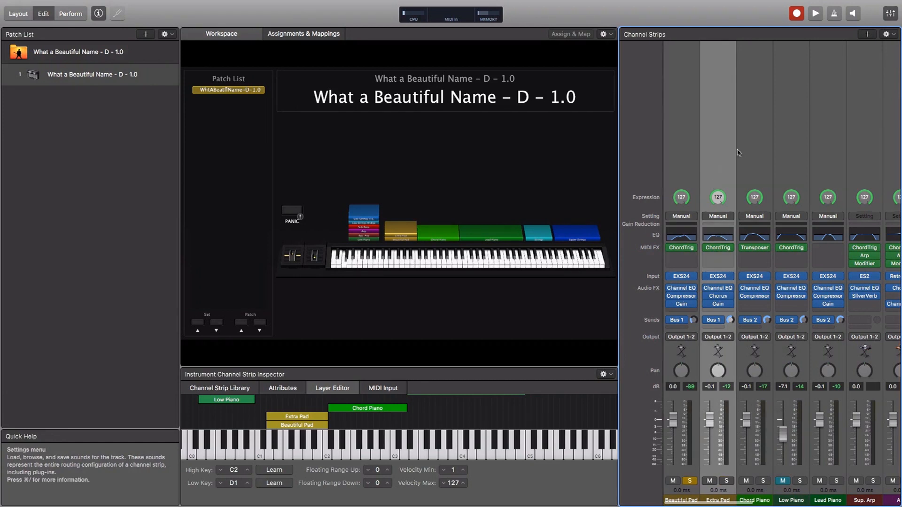
left_click(802, 148)
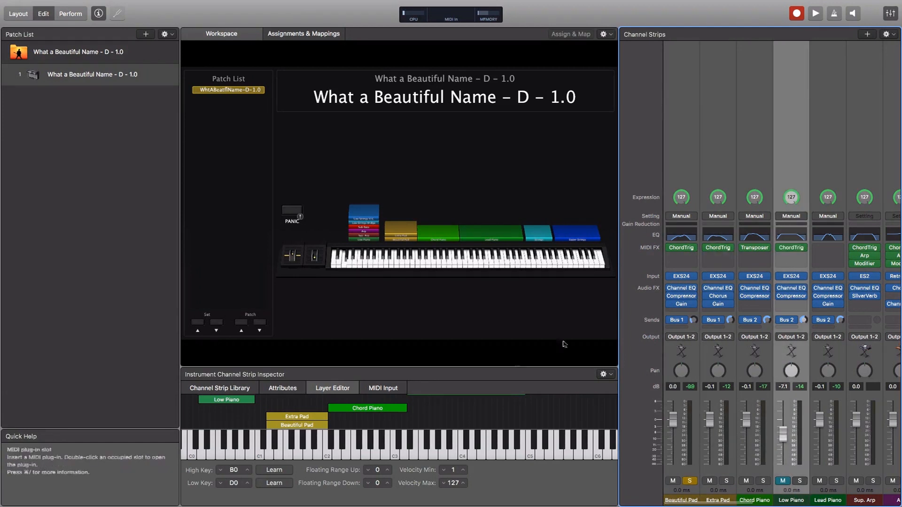
scroll(435, 419, "up", 2)
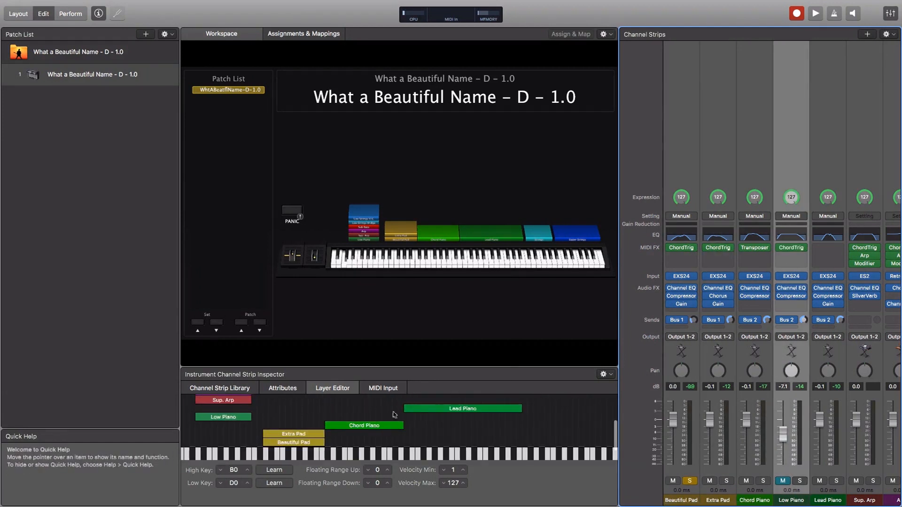
scroll(395, 415, "up", 3)
scroll(513, 423, "right", 3)
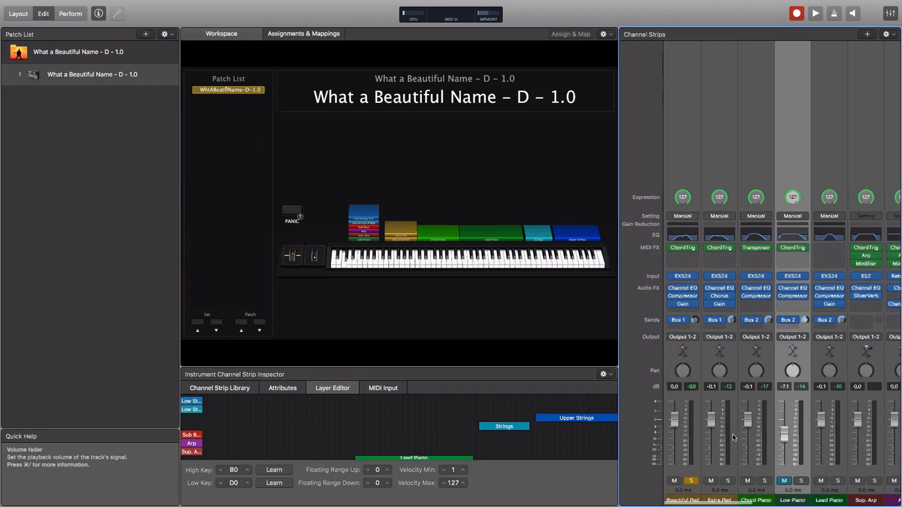
left_click(676, 147)
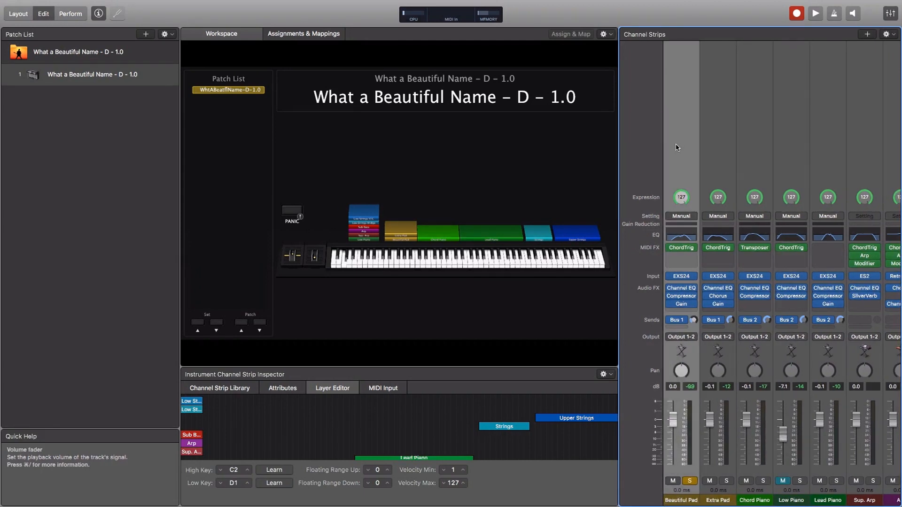